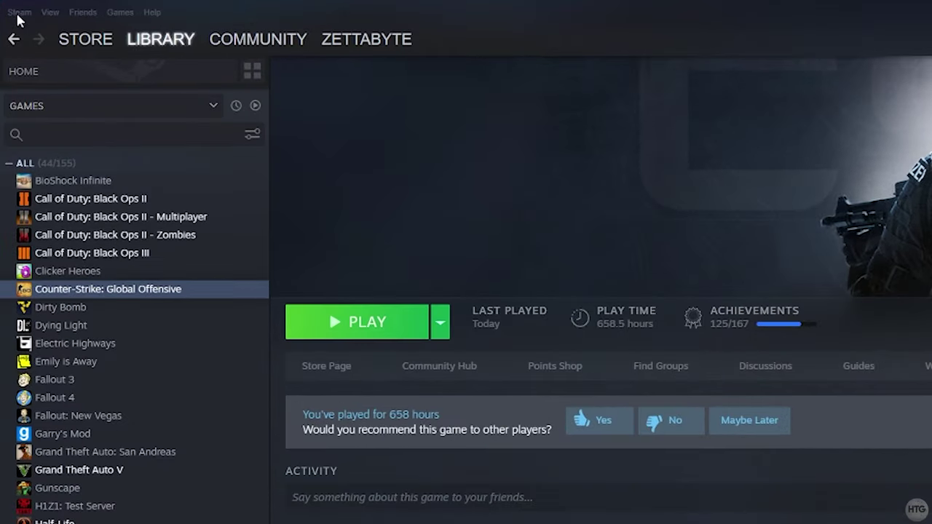
# Show Steam's download library folders list, with the C:\Program Files (x86)\Steam and D:\Games\SteamLibrary libraries
pyautogui.click(19, 12)
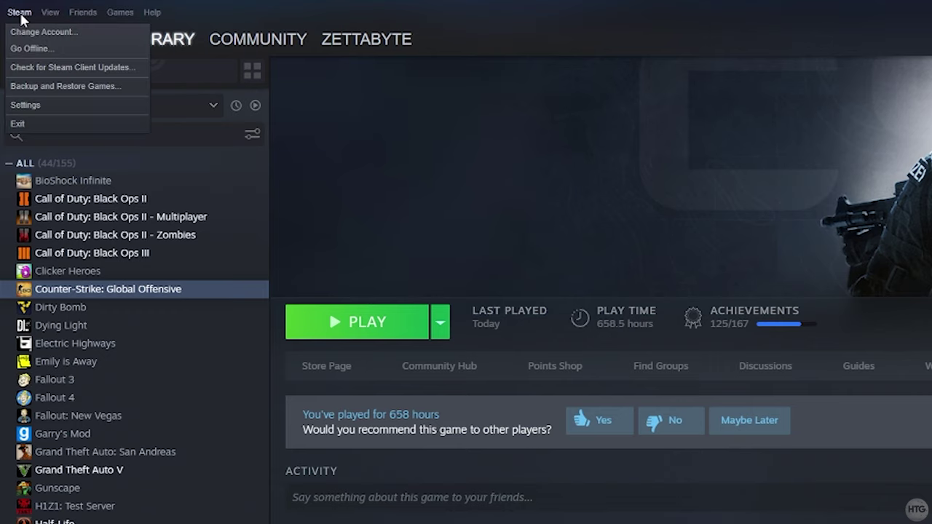
pyautogui.click(24, 104)
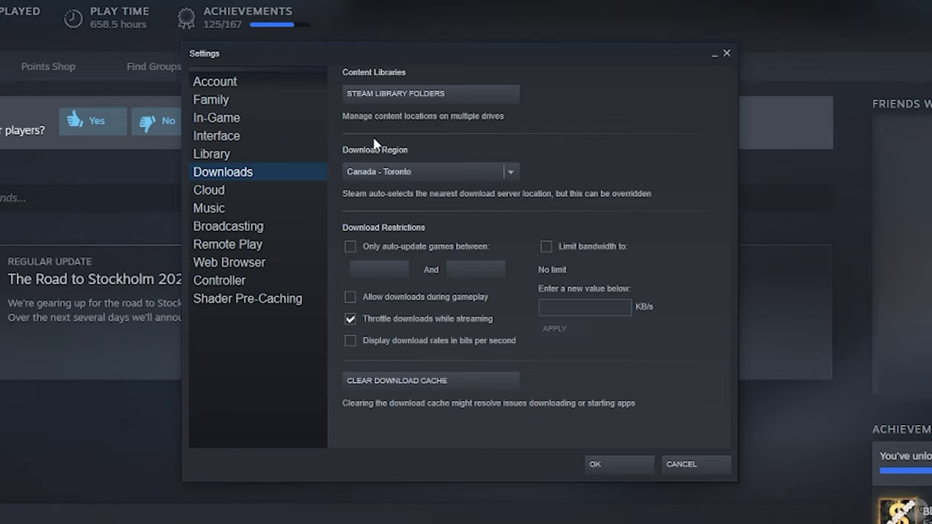
pyautogui.click(491, 95)
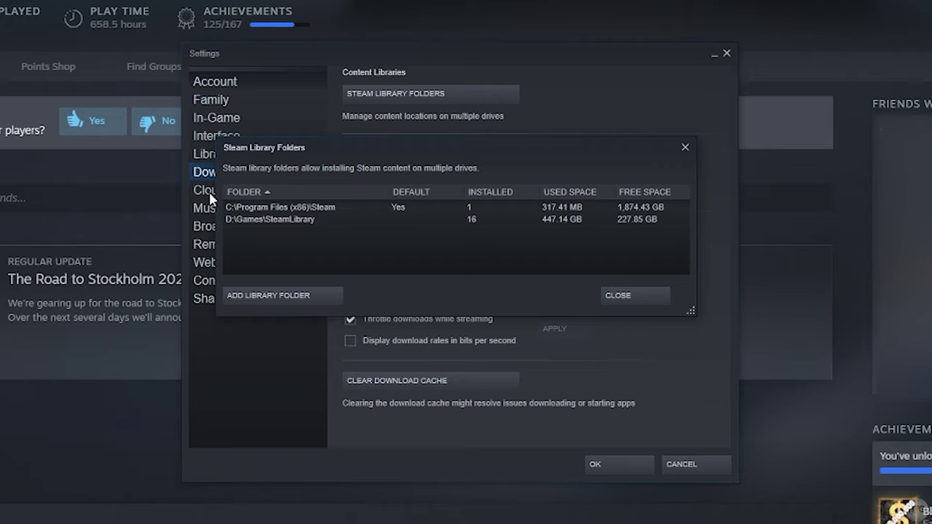
pyautogui.click(250, 220)
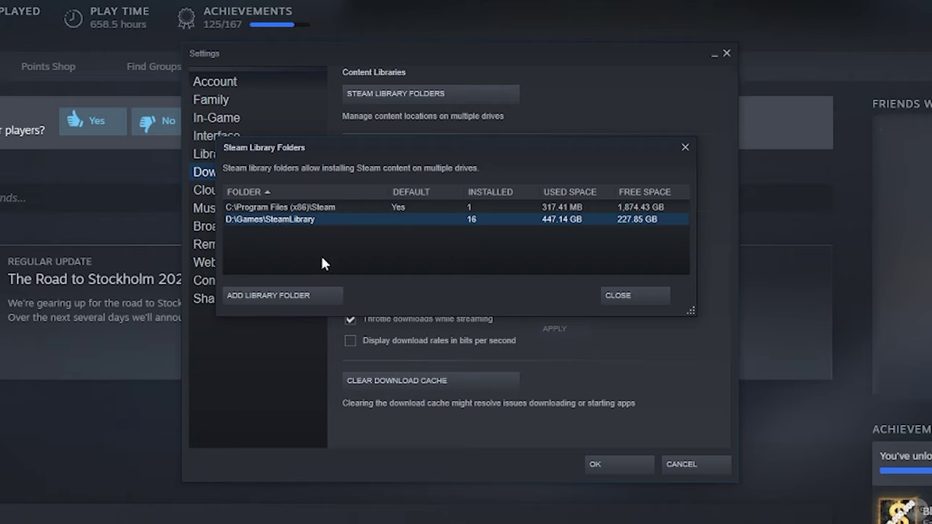
pyautogui.click(260, 207)
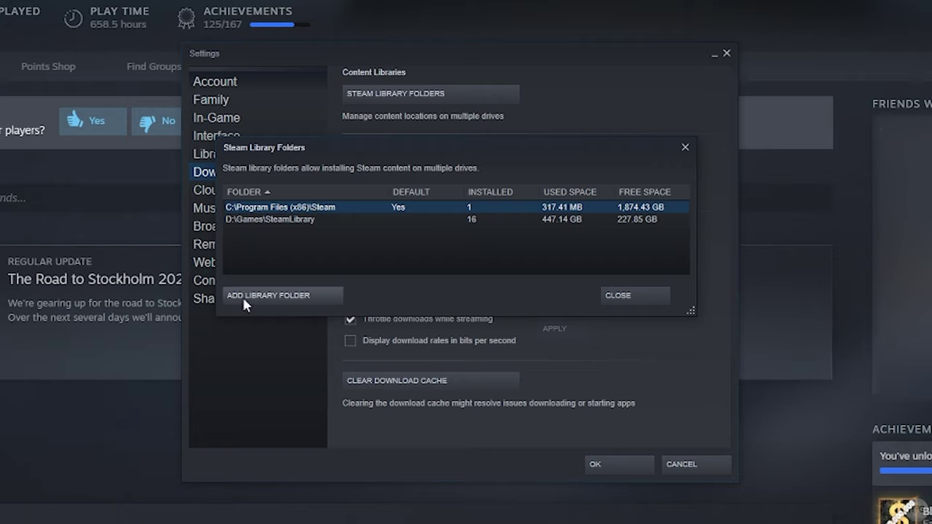
# Create a SteamLibrary folder on drive F: and add F:\SteamLibrary as a library folder
pyautogui.click(281, 299)
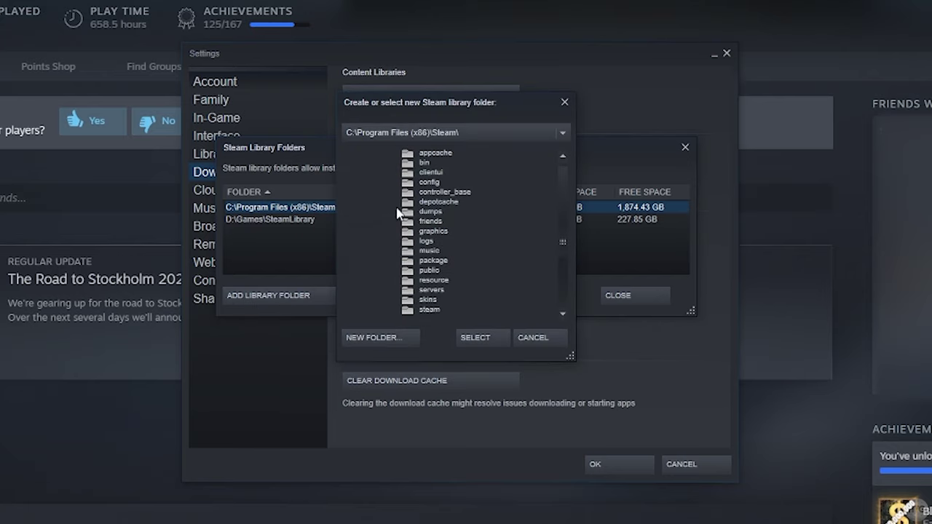
pyautogui.click(419, 134)
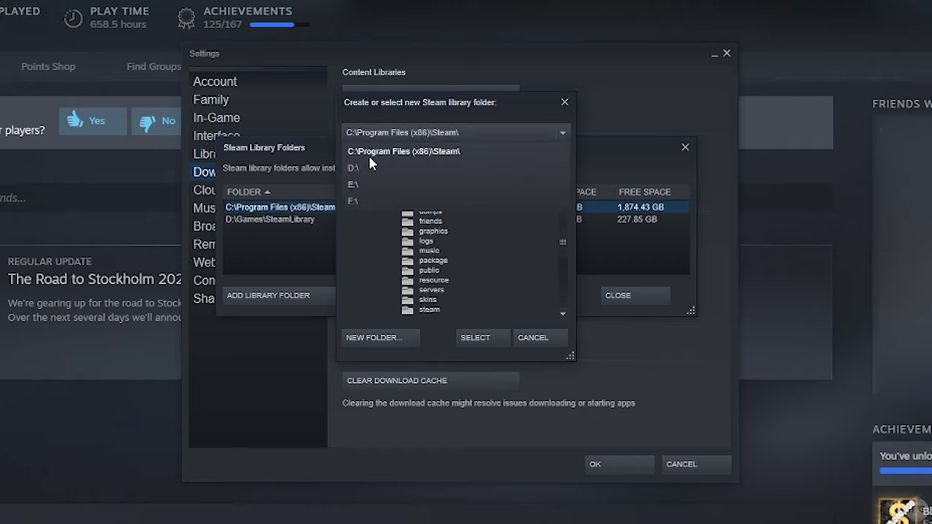
pyautogui.click(352, 201)
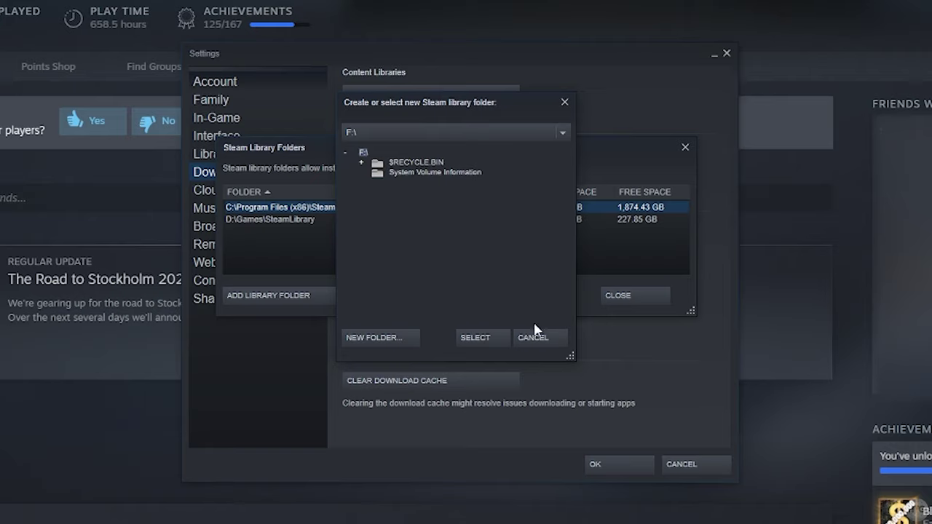
pyautogui.click(369, 338)
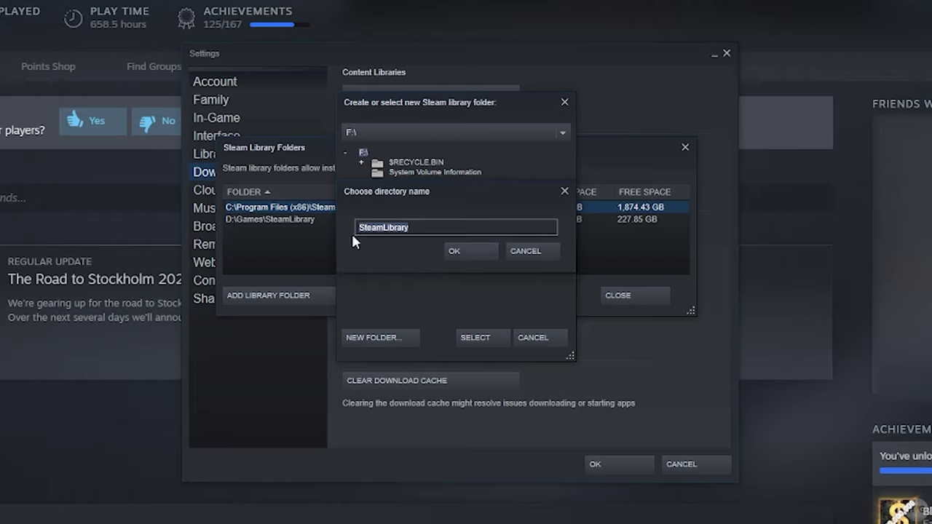
pyautogui.click(456, 251)
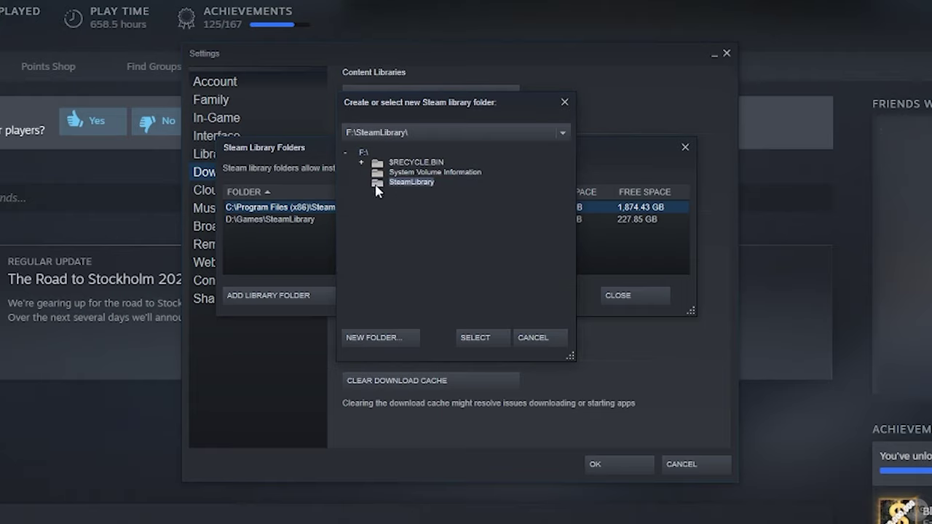
pyautogui.click(474, 338)
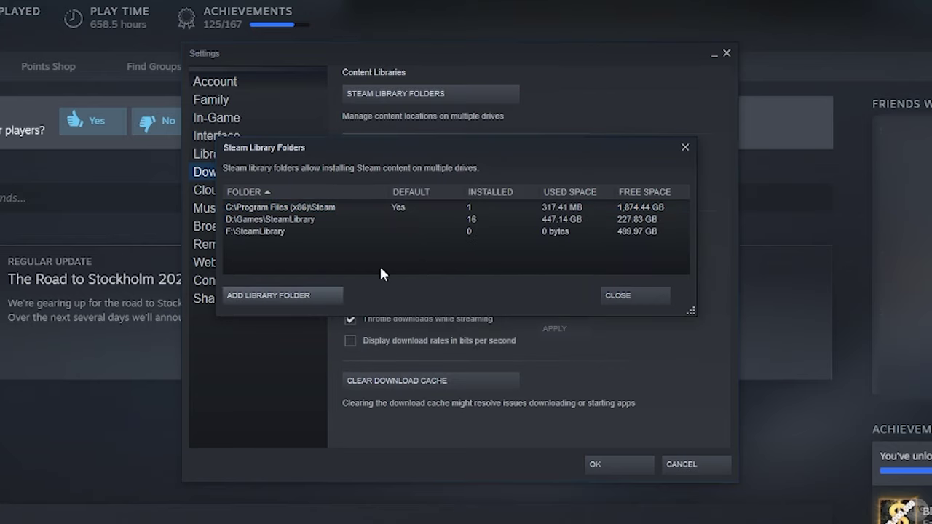
# Make F:\SteamLibrary the default library folder, then close the library list and Settings
pyautogui.rightClick(253, 231)
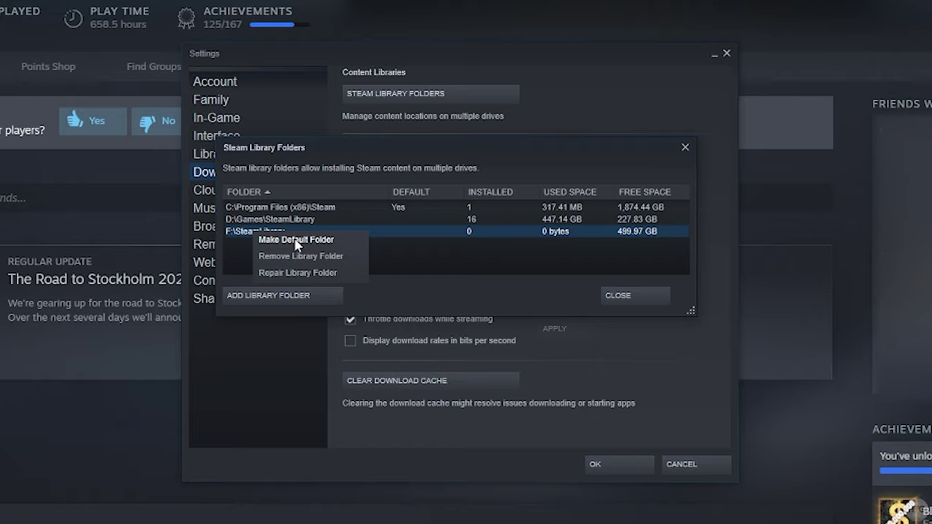
pyautogui.click(296, 240)
pyautogui.rightClick(257, 232)
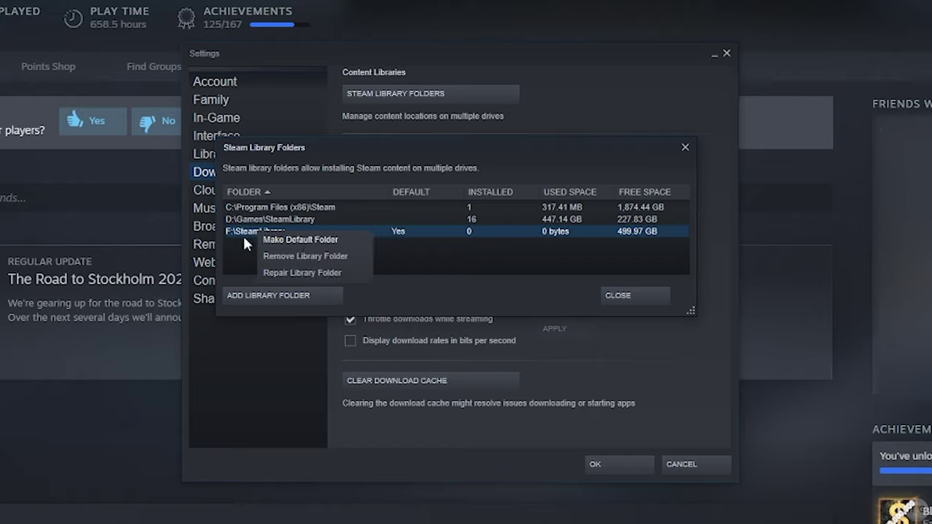
pyautogui.click(231, 244)
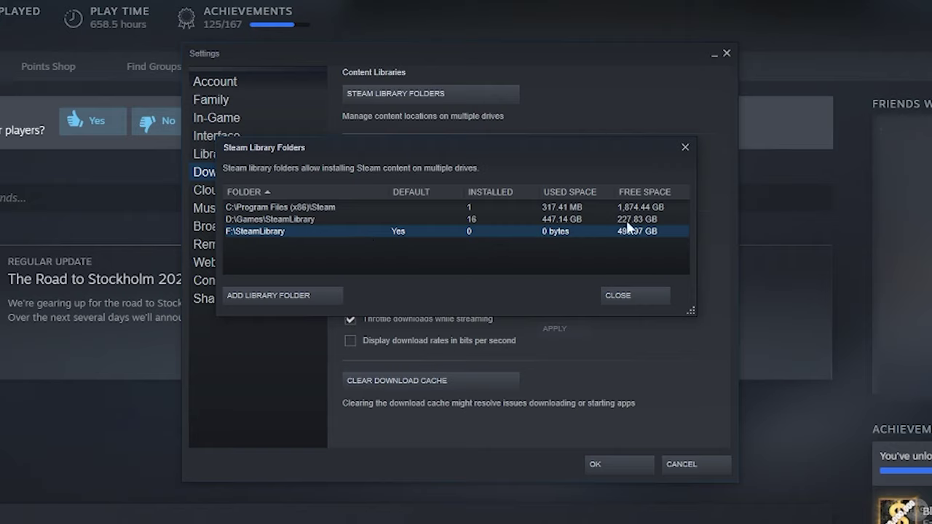
pyautogui.click(633, 305)
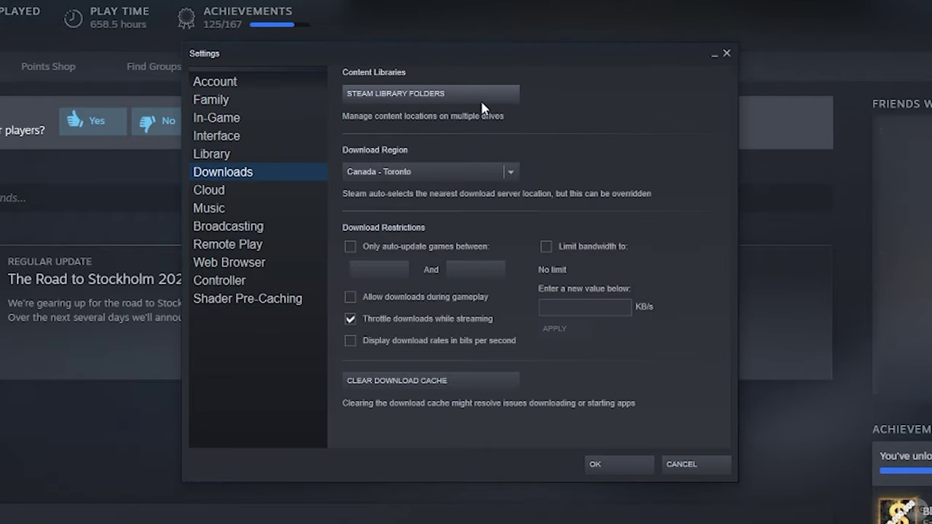
pyautogui.click(678, 467)
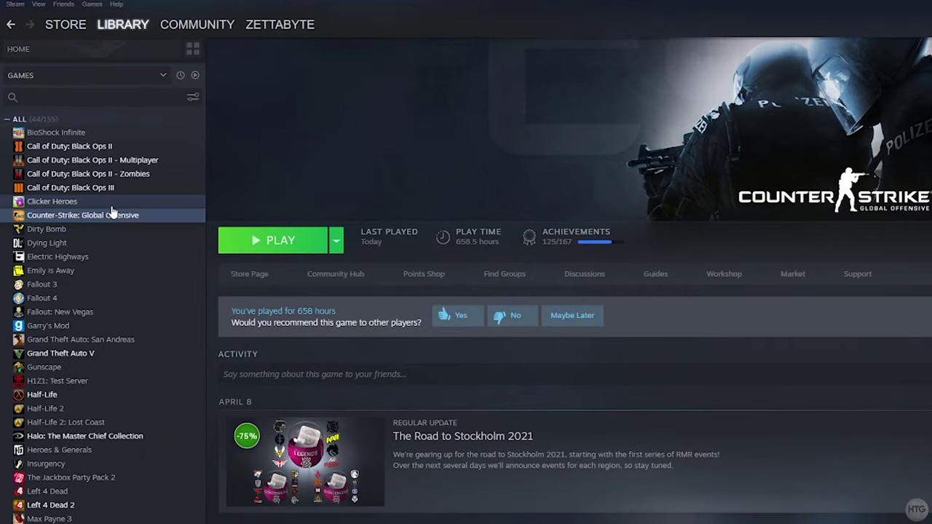
# Start moving Counter-Strike: Global Offensive's install folder, choosing F:\SteamLibrary as the destination
pyautogui.click(137, 217)
pyautogui.rightClick(138, 220)
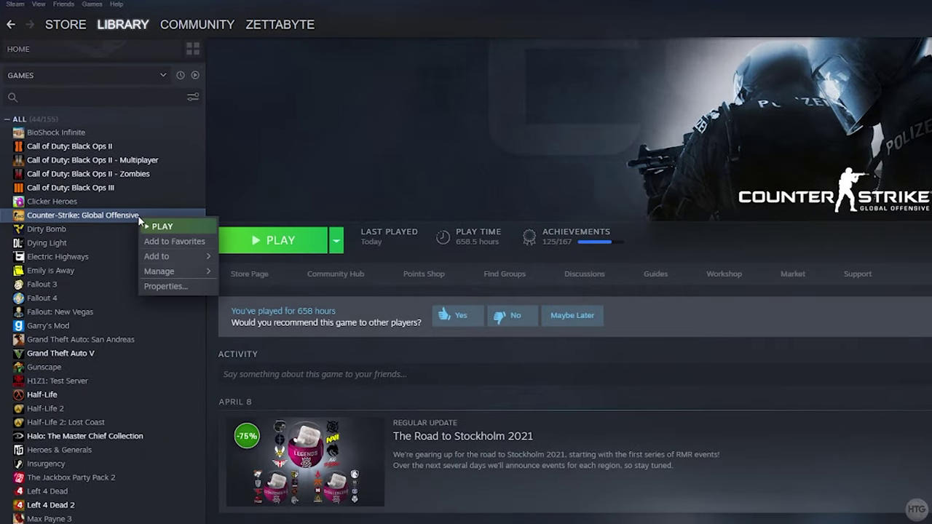
pyautogui.moveTo(167, 271)
pyautogui.click(172, 287)
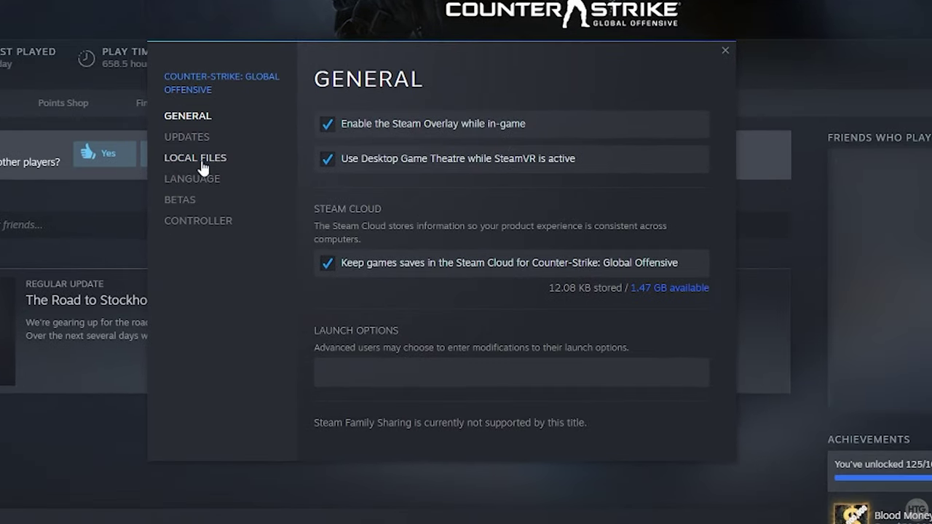
pyautogui.click(201, 161)
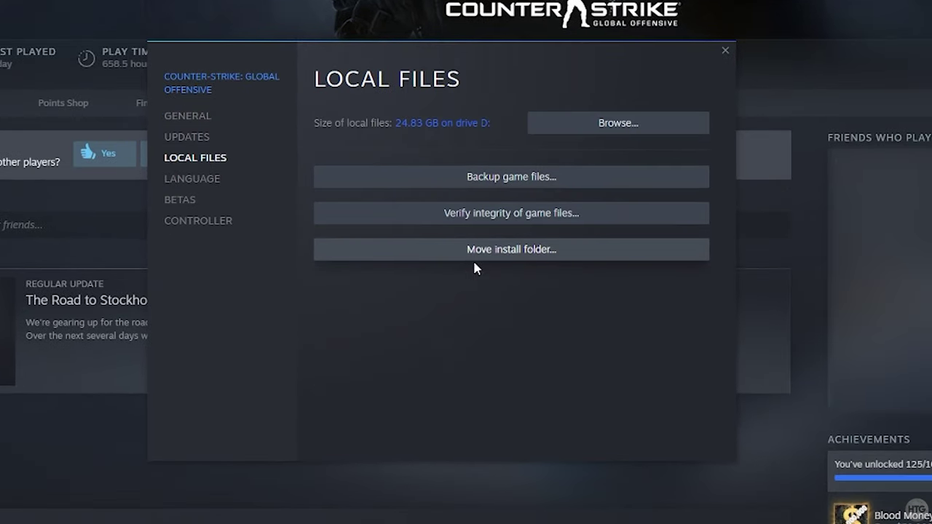
pyautogui.click(520, 252)
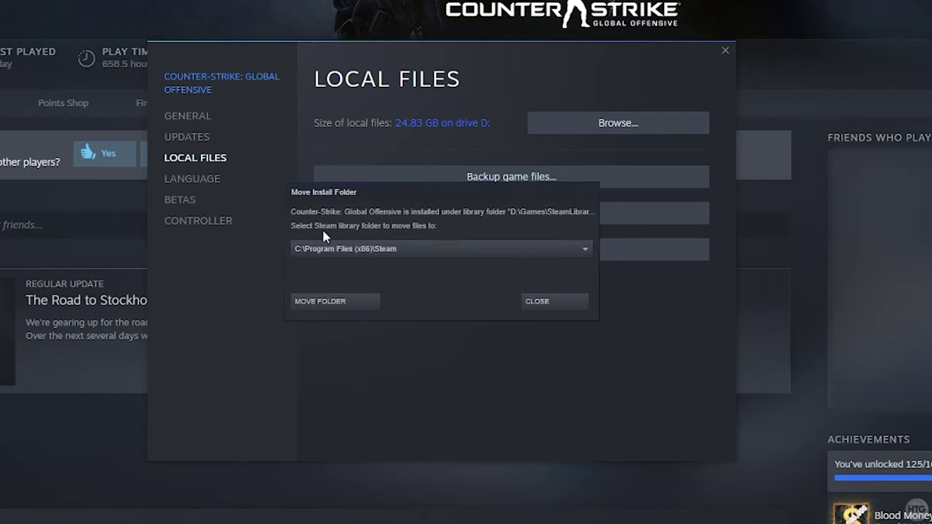
pyautogui.click(583, 245)
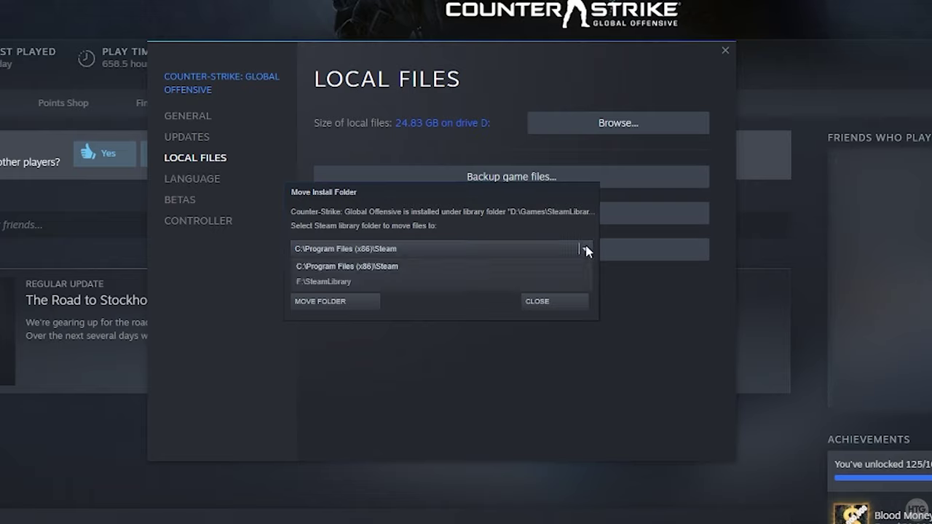
pyautogui.click(325, 283)
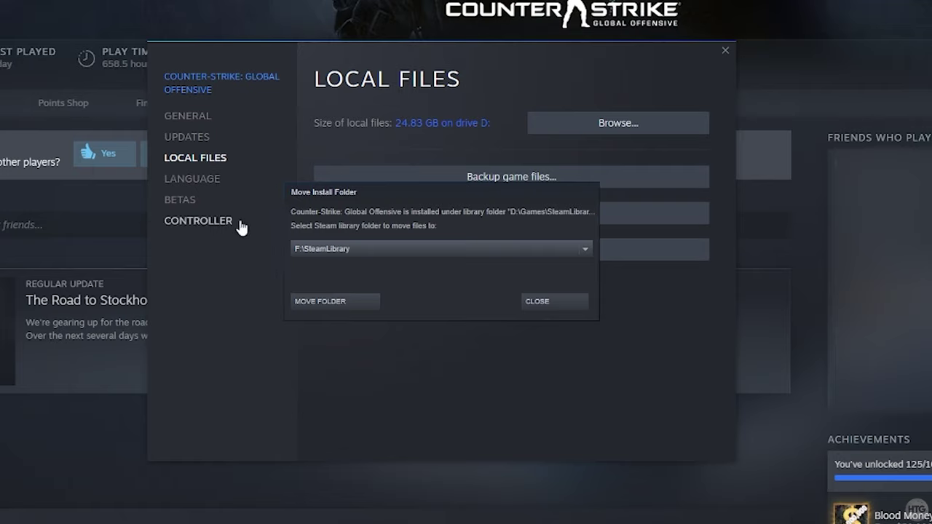
# Move the 24.83 GB CS:GO install to F:\SteamLibrary and close the game's Properties
pyautogui.click(332, 302)
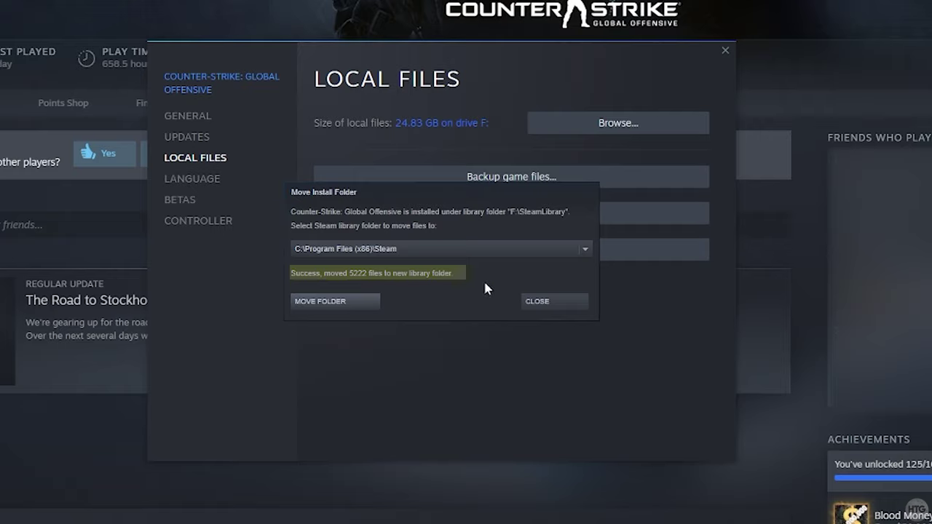
pyautogui.click(557, 303)
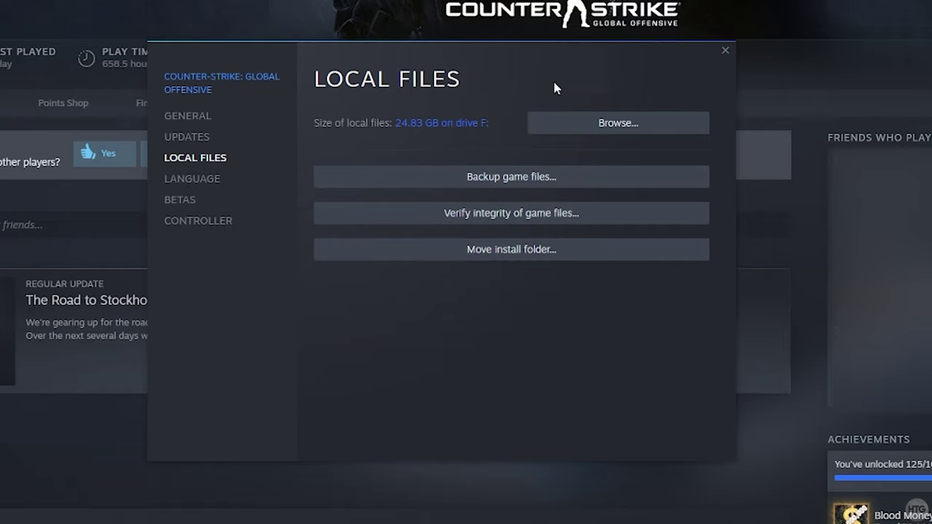
pyautogui.click(724, 51)
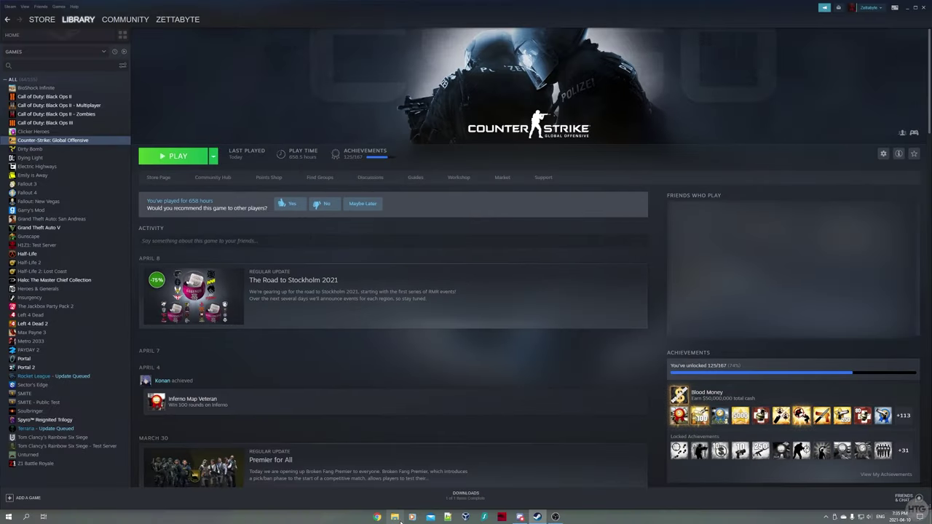
# In File Explorer, browse to F:\SteamLibrary\steamapps\common showing the Counter-Strike Global Offensive folder
pyautogui.click(395, 518)
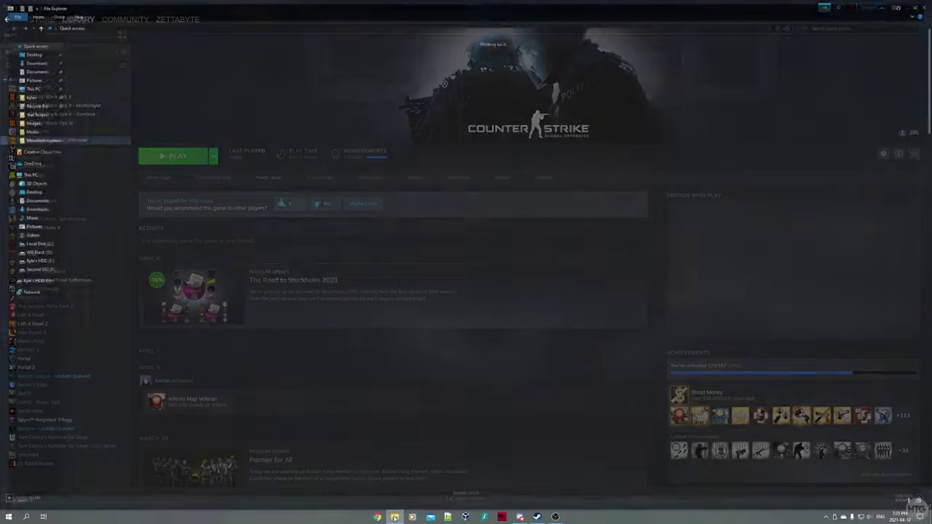
pyautogui.click(23, 173)
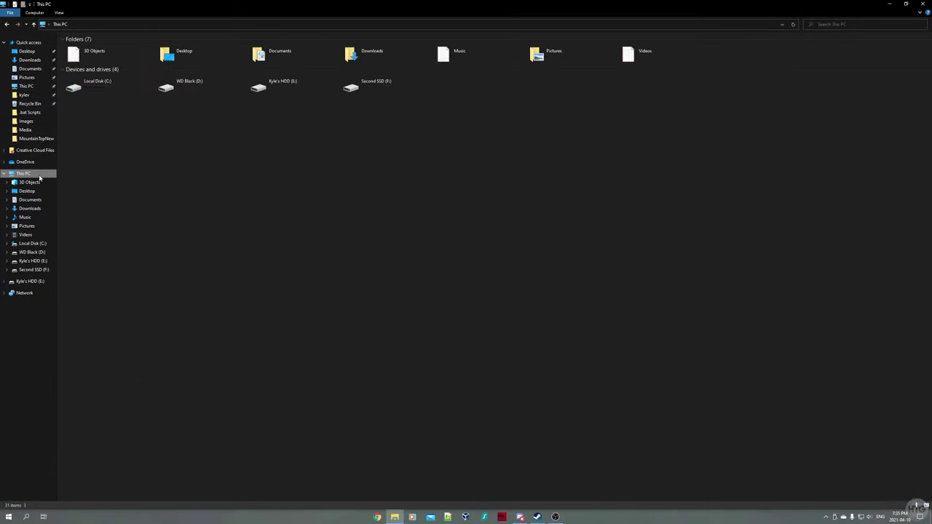
pyautogui.doubleClick(403, 90)
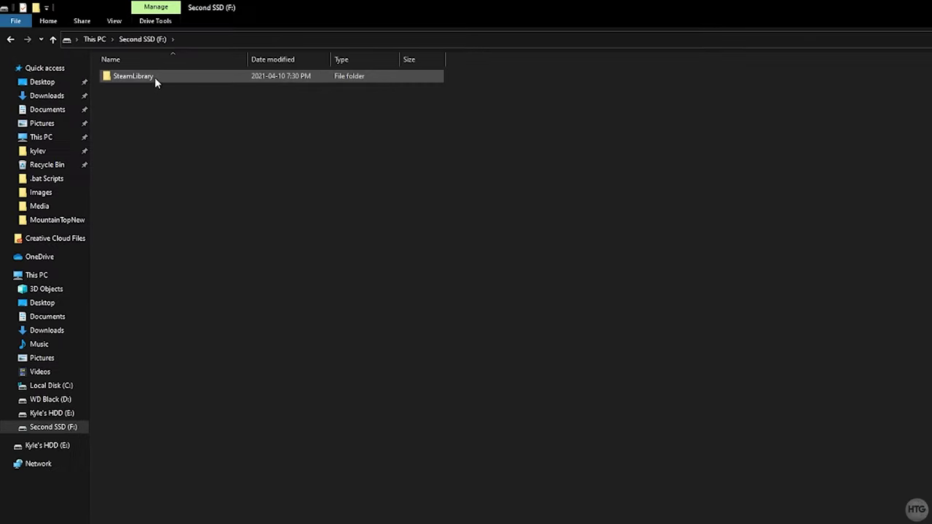
pyautogui.doubleClick(89, 49)
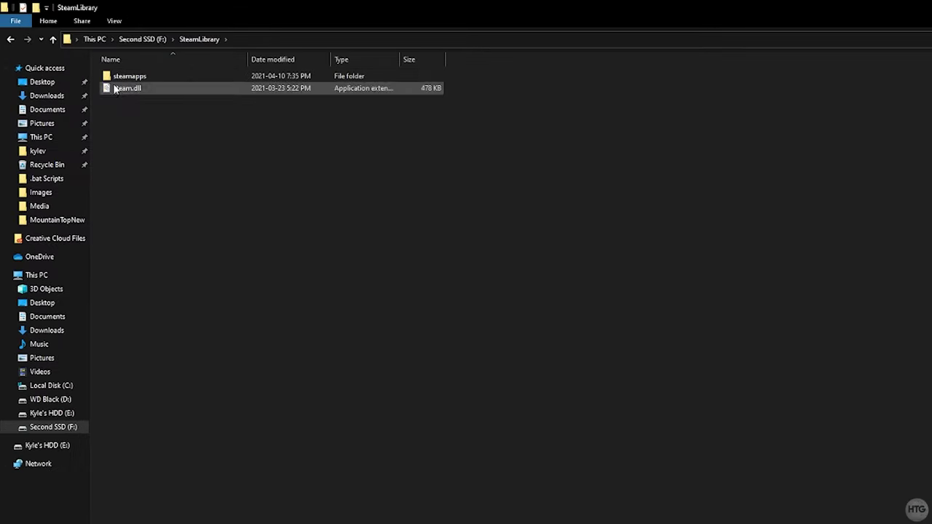
pyautogui.click(140, 81)
pyautogui.doubleClick(138, 80)
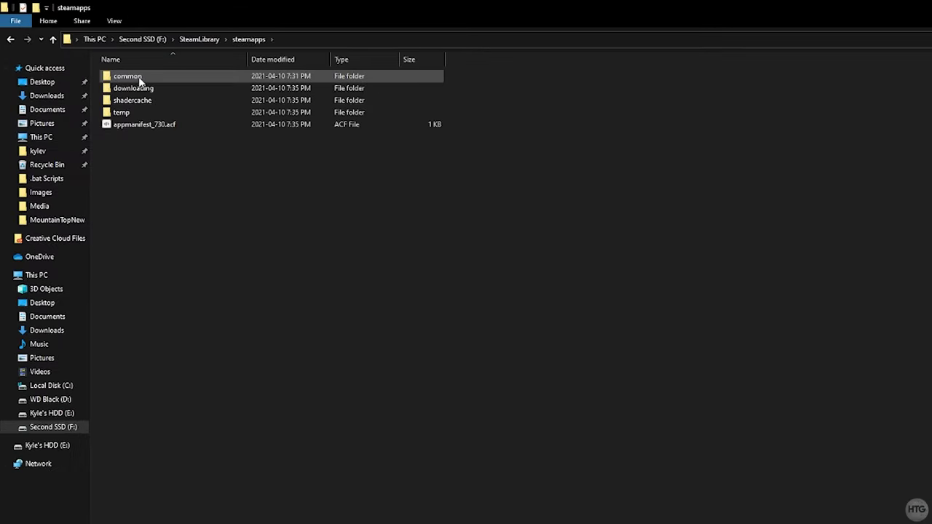
pyautogui.doubleClick(138, 78)
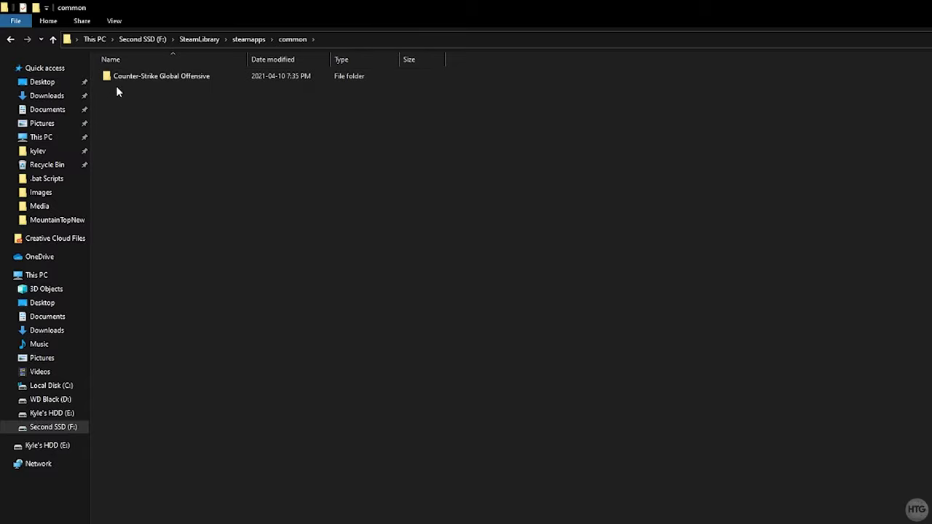